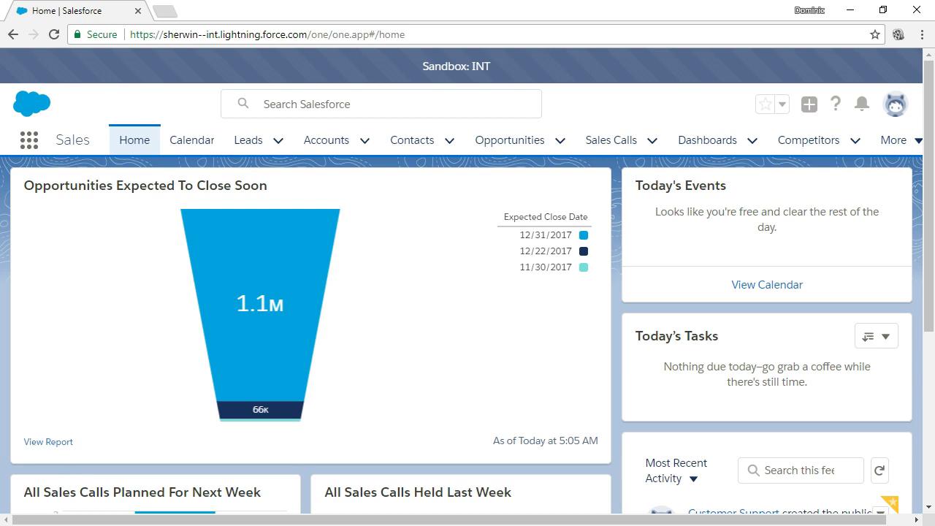
Step: Scroll the Home activity feed, then go to Chatter from the More menu
{"action": "scroll", "coordinate": [709, 443], "scroll_direction": "down", "scroll_amount": 3}
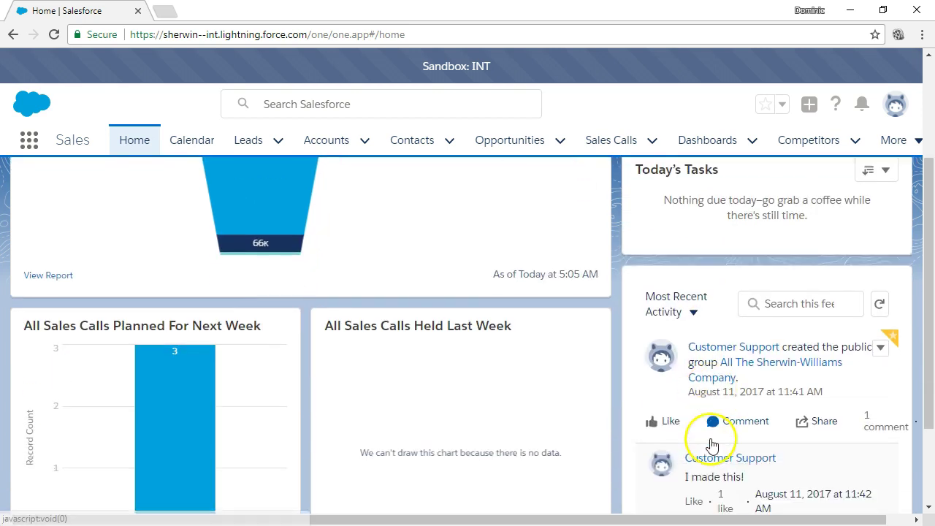
{"action": "scroll", "coordinate": [712, 443], "scroll_direction": "down", "scroll_amount": 1}
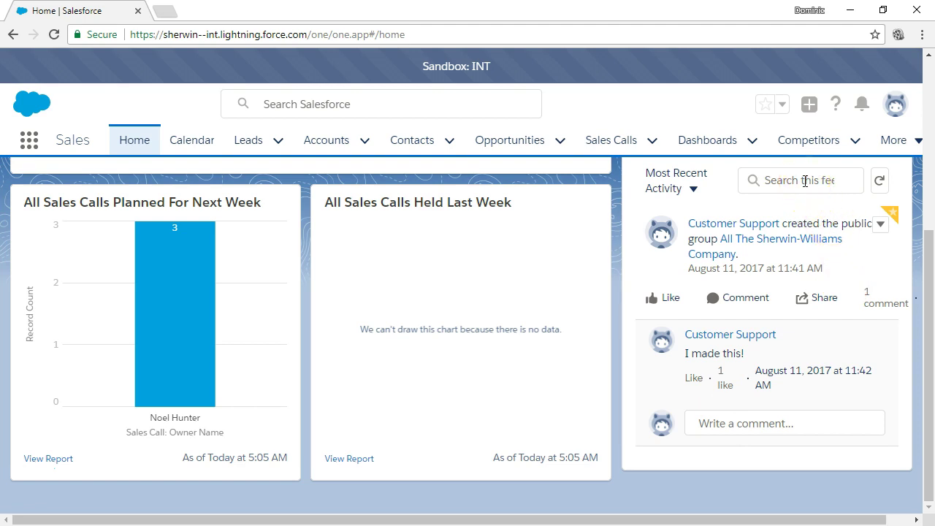
{"action": "left_click", "coordinate": [771, 189]}
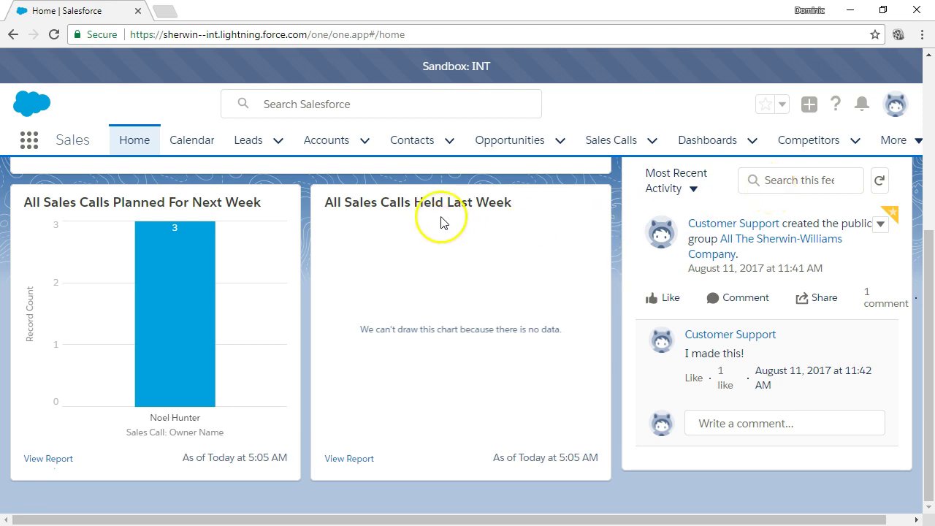
{"action": "left_click", "coordinate": [916, 145]}
{"action": "left_click", "coordinate": [898, 177]}
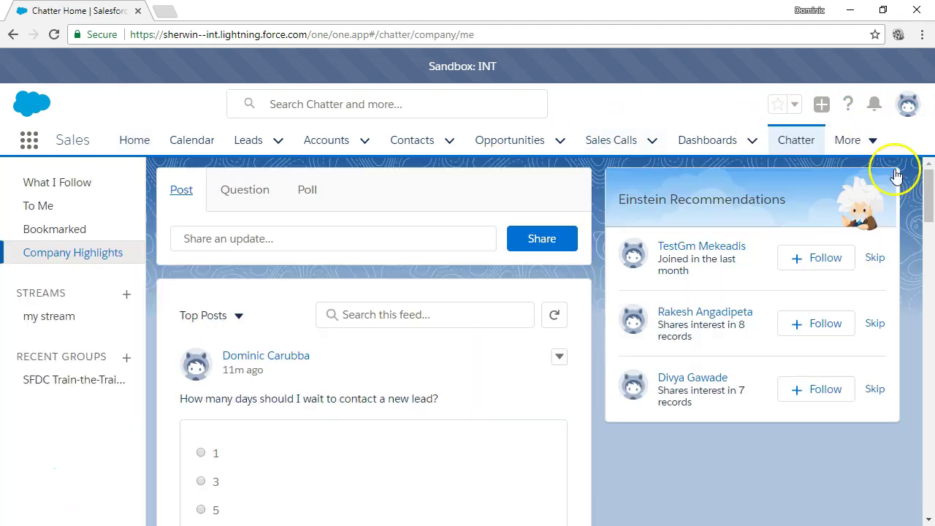
Step: Switch the Chatter feed from What I Follow to To Me
{"action": "left_click", "coordinate": [58, 184]}
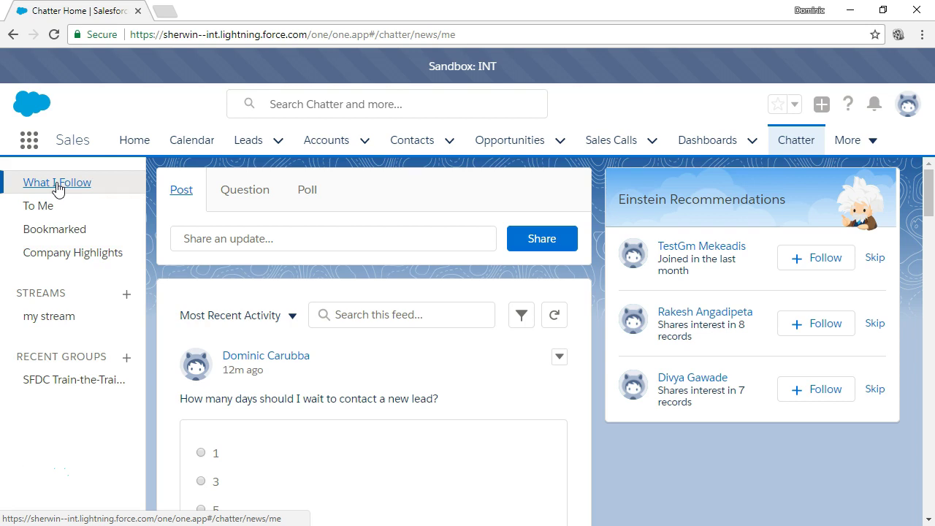
{"action": "scroll", "coordinate": [293, 255], "scroll_direction": "down", "scroll_amount": 6}
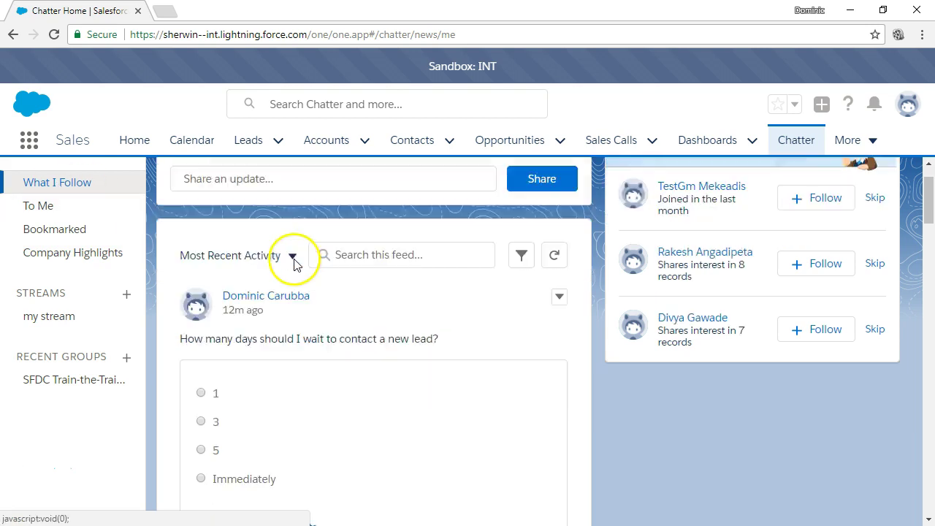
{"action": "left_click", "coordinate": [37, 206]}
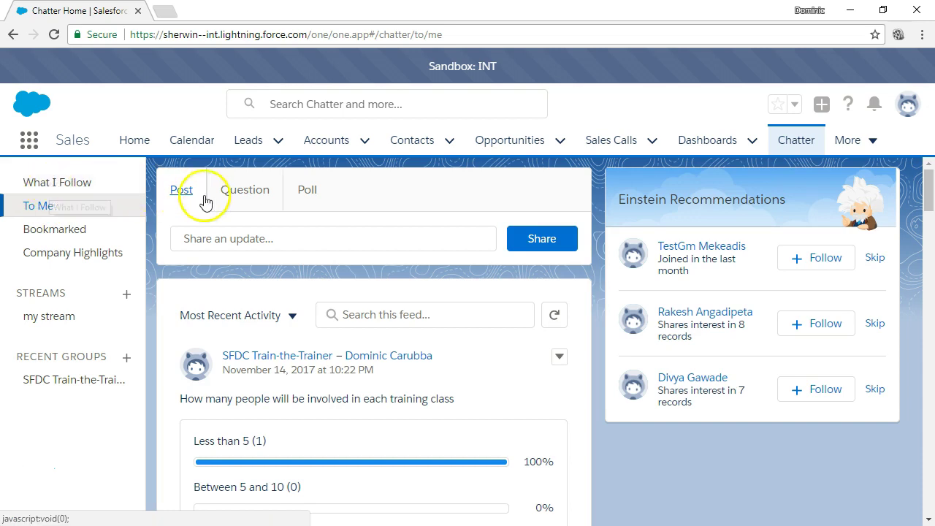
Step: Try the Question and Poll composers, then reload To Me to see the training-class poll
{"action": "left_click", "coordinate": [244, 200]}
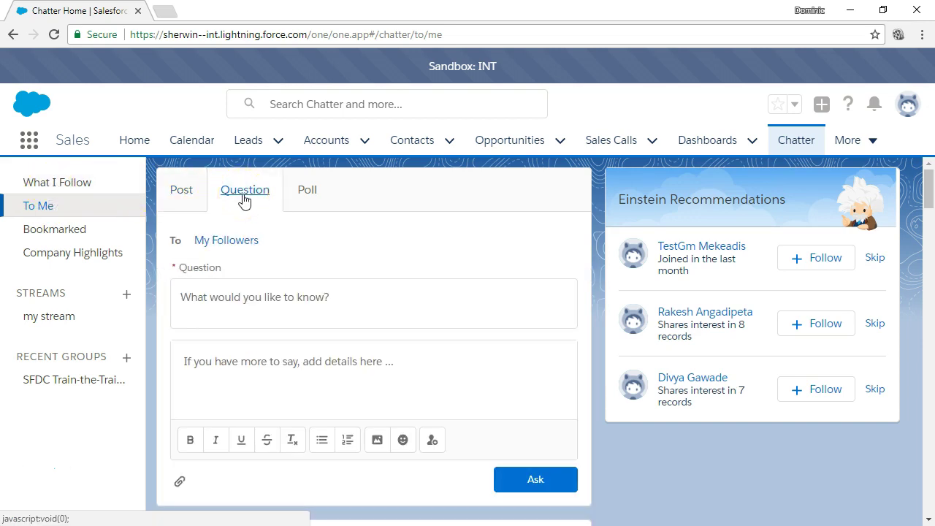
{"action": "left_click", "coordinate": [305, 195]}
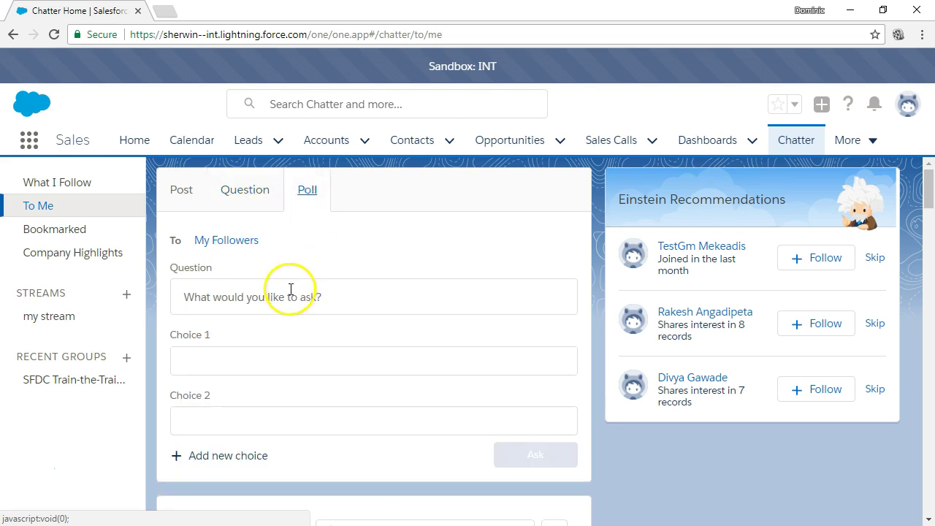
{"action": "scroll", "coordinate": [289, 294], "scroll_direction": "down", "scroll_amount": 4}
{"action": "scroll", "coordinate": [289, 293], "scroll_direction": "down", "scroll_amount": 2}
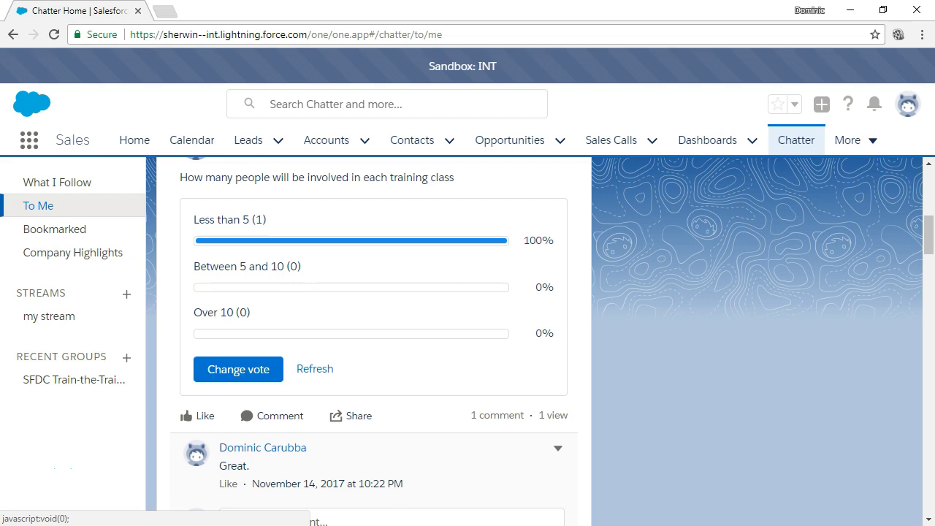
{"action": "left_click", "coordinate": [37, 206]}
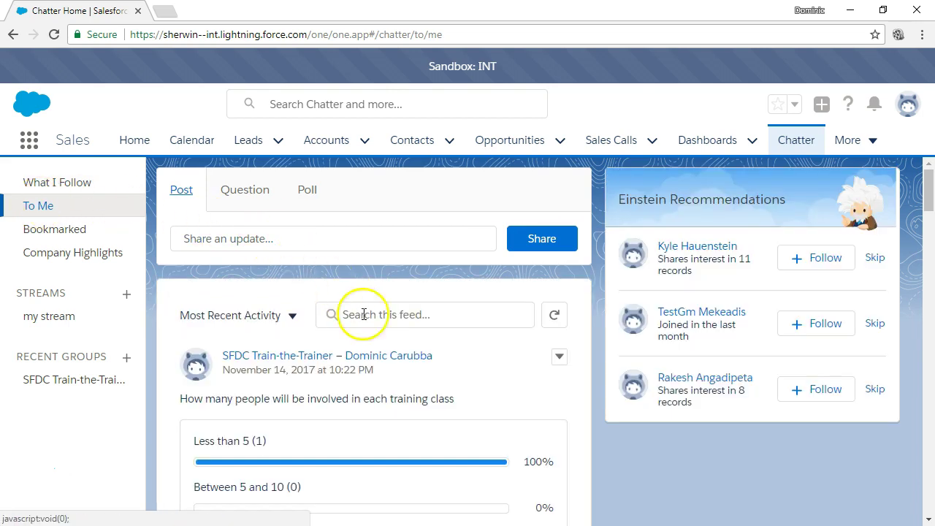
Step: Show the Bookmarked feed and open the bookmarked group post's actions menu
{"action": "mouse_move", "coordinate": [385, 364]}
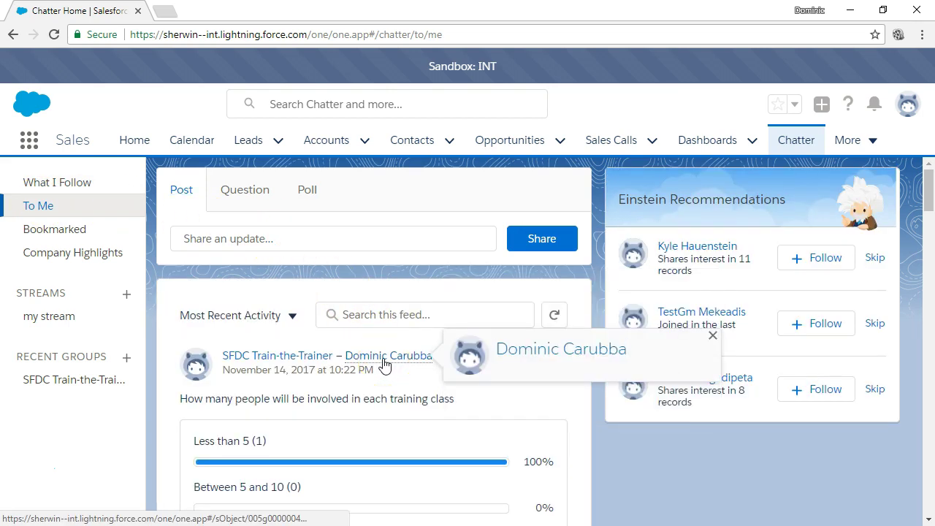
{"action": "left_click", "coordinate": [72, 235]}
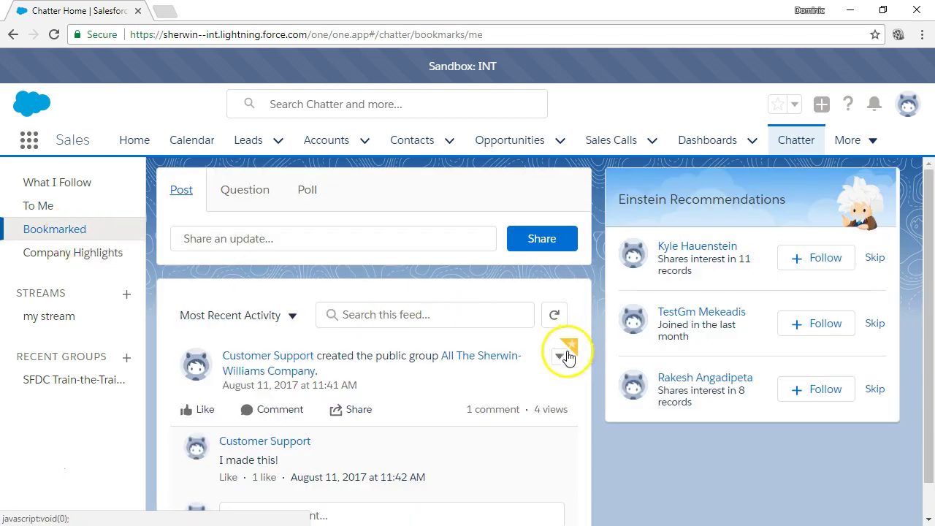
{"action": "left_click", "coordinate": [559, 358]}
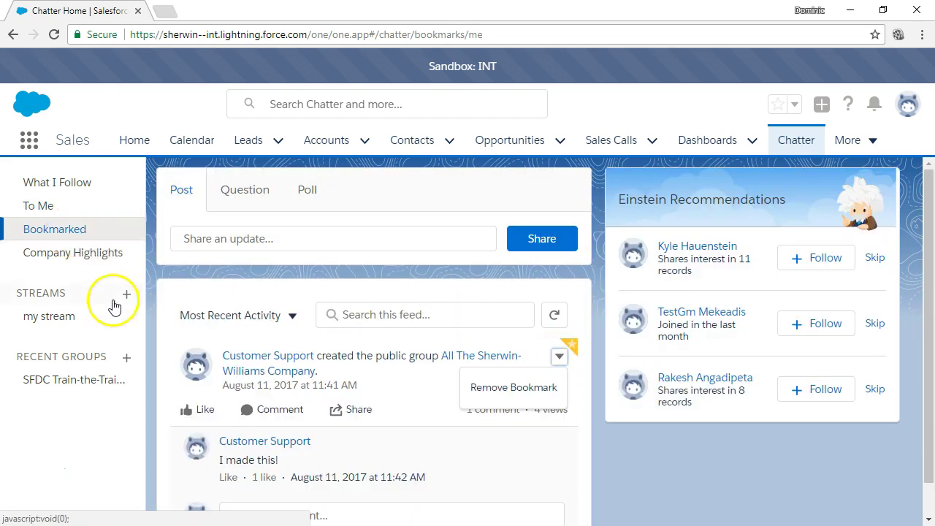
Step: Return to the Company Highlights feed, scroll through it, and open the streams list
{"action": "left_click", "coordinate": [82, 255]}
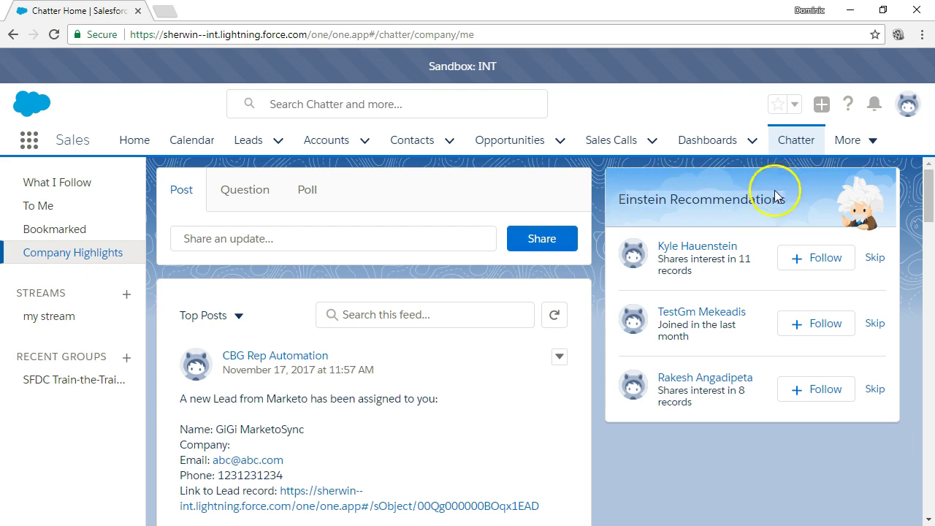
{"action": "scroll", "coordinate": [486, 358], "scroll_direction": "down", "scroll_amount": 3}
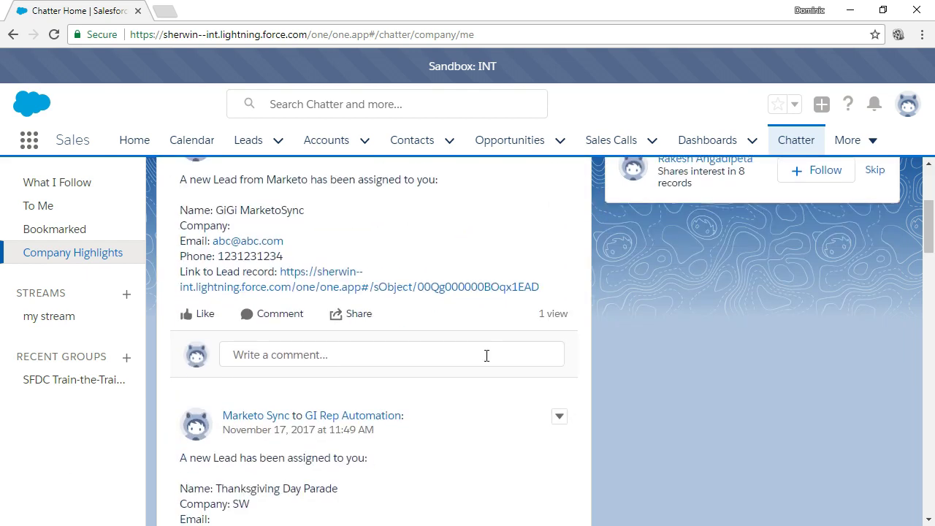
{"action": "scroll", "coordinate": [486, 359], "scroll_direction": "down", "scroll_amount": 2}
{"action": "left_click", "coordinate": [42, 316]}
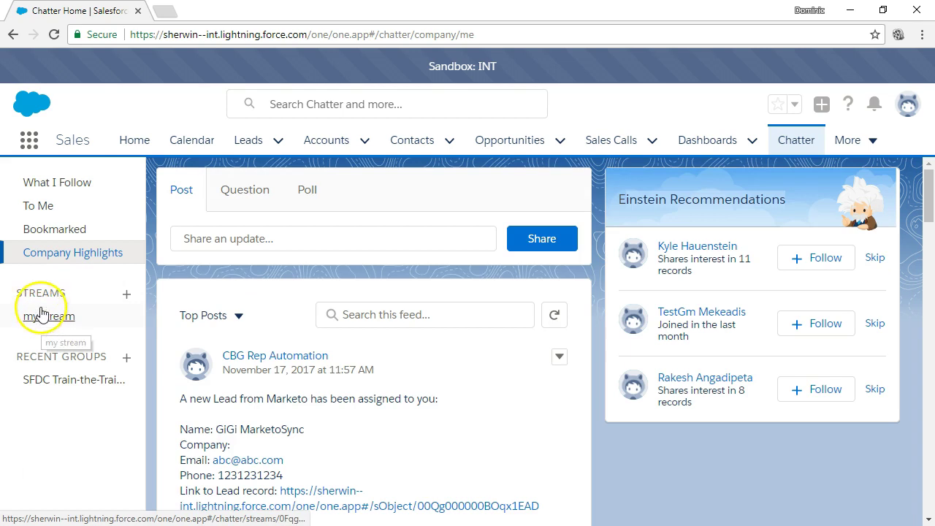
Step: Open the Streams list, then Recent Groups showing SFDC Train-the-Trainer, and dismiss its preview card
{"action": "left_click", "coordinate": [42, 300]}
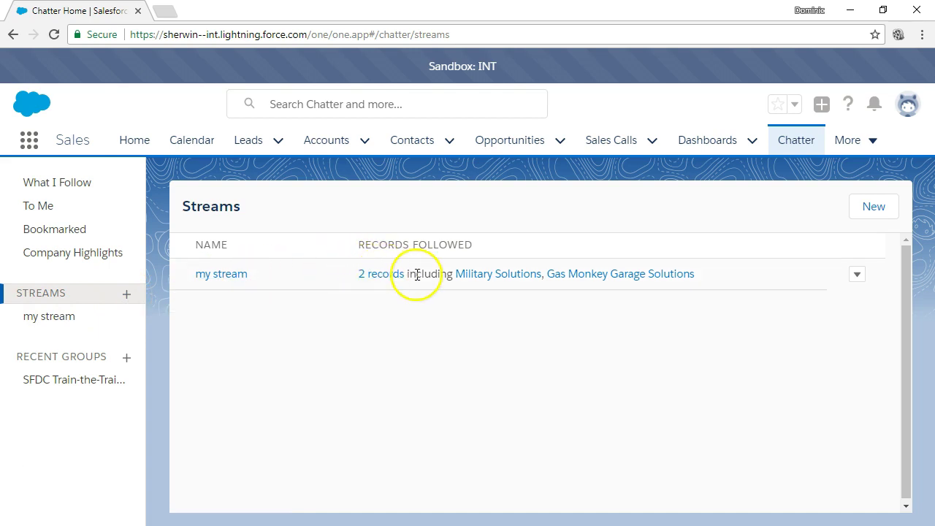
{"action": "left_click", "coordinate": [64, 359]}
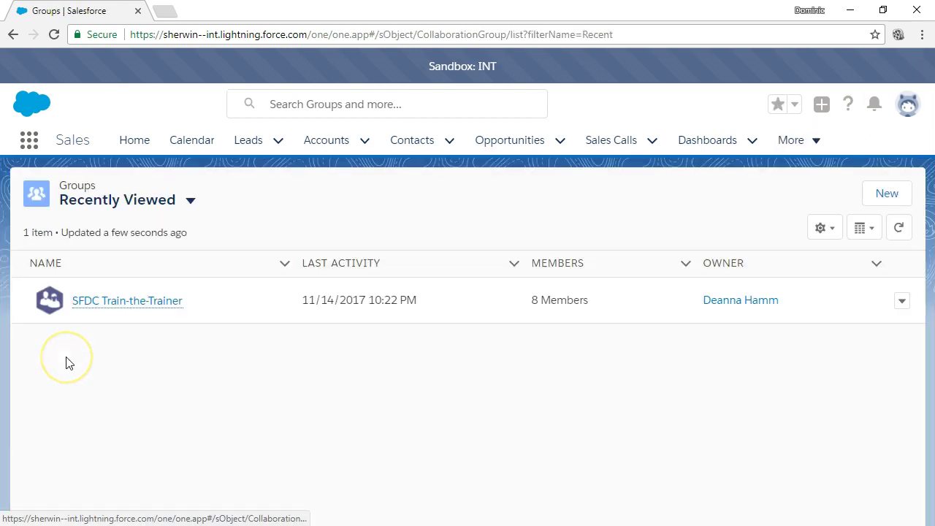
{"action": "mouse_move", "coordinate": [107, 310]}
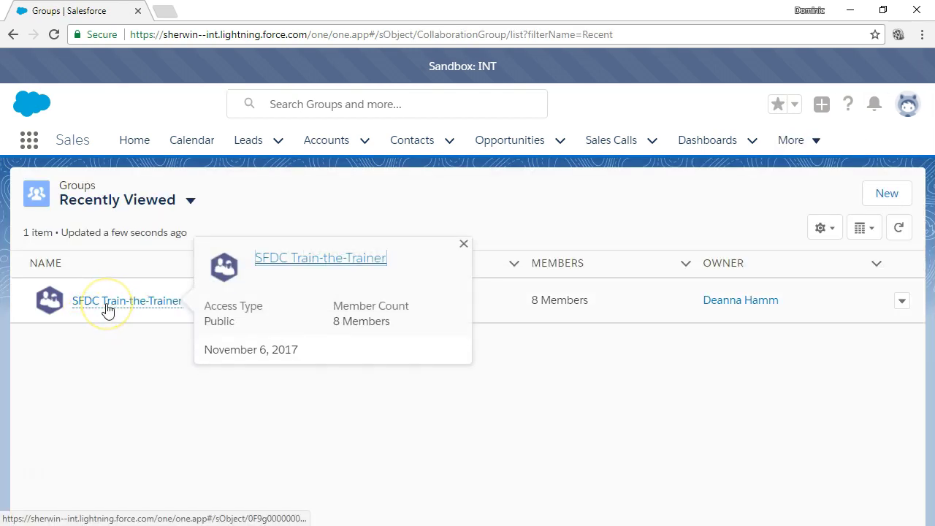
{"action": "left_click", "coordinate": [64, 463]}
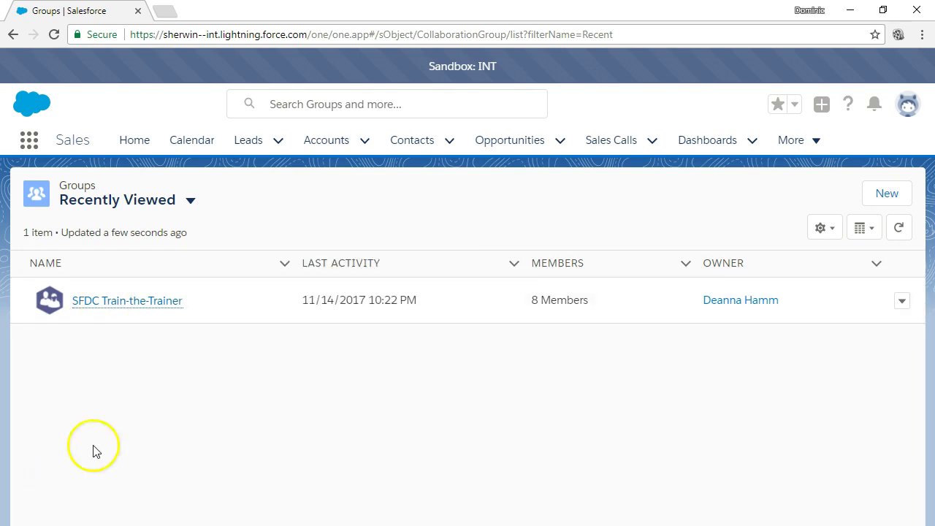
Step: Read through the recent notifications, close them, and bring up the profile menu
{"action": "left_click", "coordinate": [875, 107]}
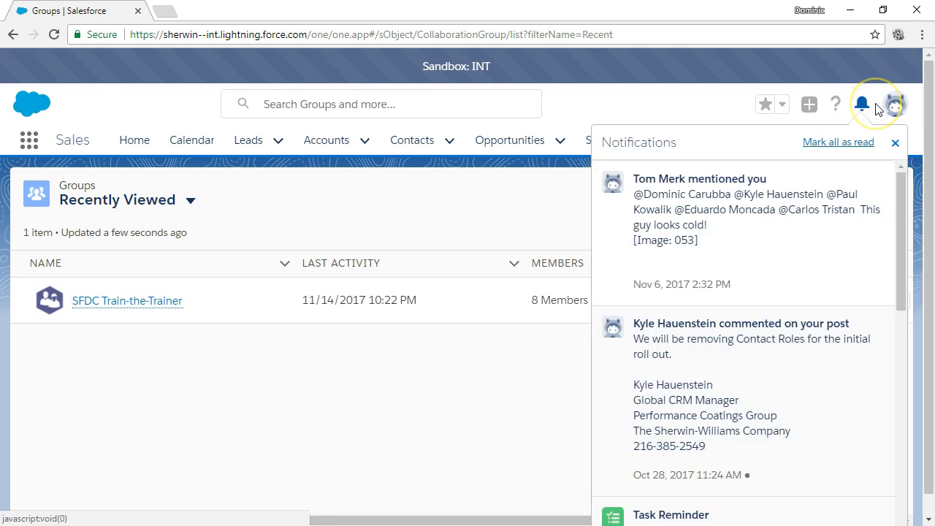
{"action": "left_click", "coordinate": [902, 194]}
{"action": "left_click_drag", "start_coordinate": [902, 193], "coordinate": [901, 292]}
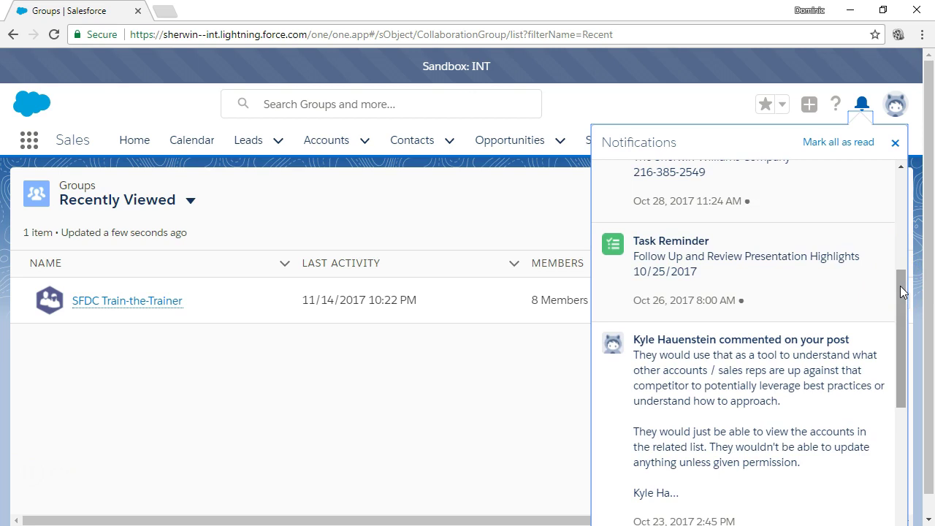
{"action": "left_click_drag", "start_coordinate": [900, 290], "coordinate": [862, 105]}
{"action": "left_click", "coordinate": [862, 105]}
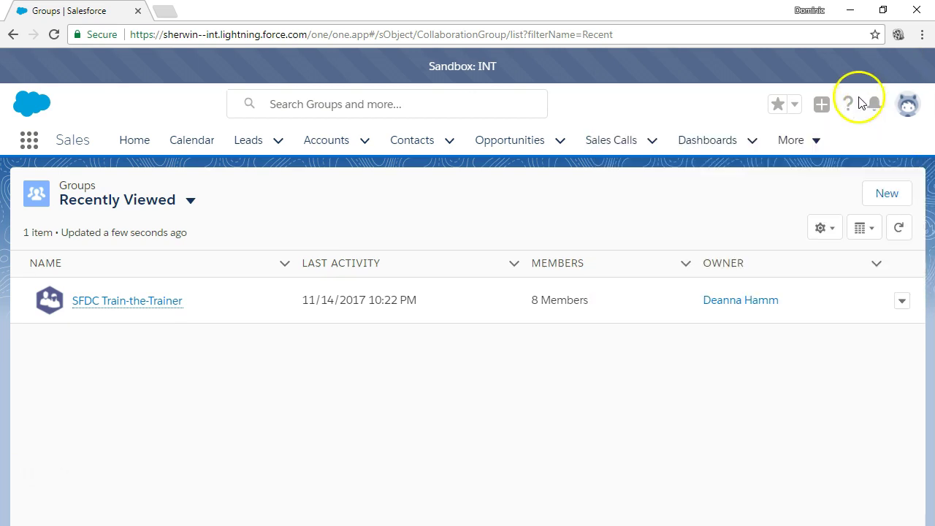
{"action": "left_click", "coordinate": [907, 108]}
Step: Open your own profile and scroll through its details, files, groups and feed
{"action": "left_click", "coordinate": [746, 150]}
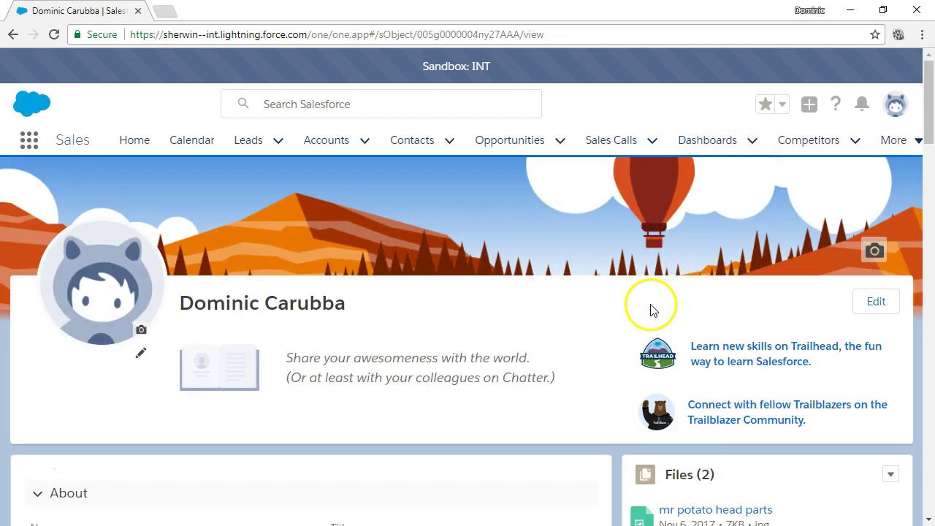
{"action": "scroll", "coordinate": [650, 307], "scroll_direction": "down", "scroll_amount": 2}
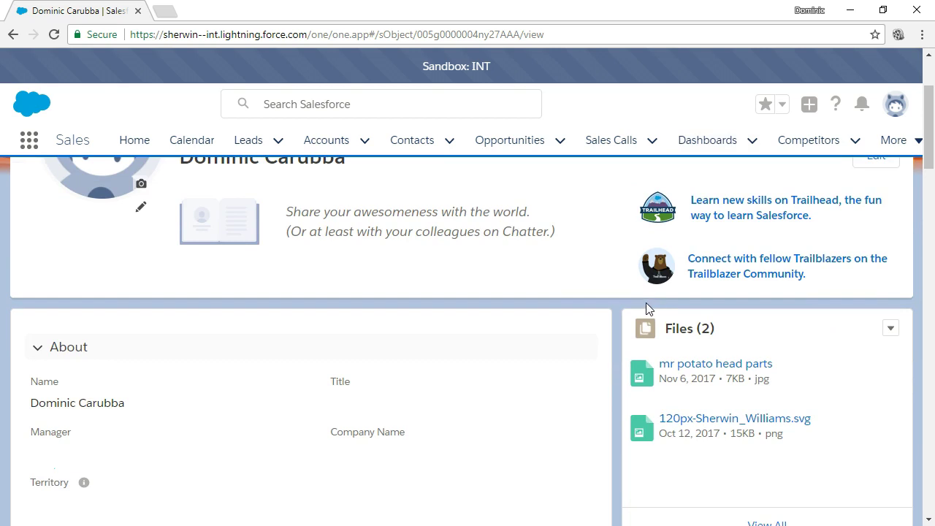
{"action": "scroll", "coordinate": [646, 302], "scroll_direction": "down", "scroll_amount": 3}
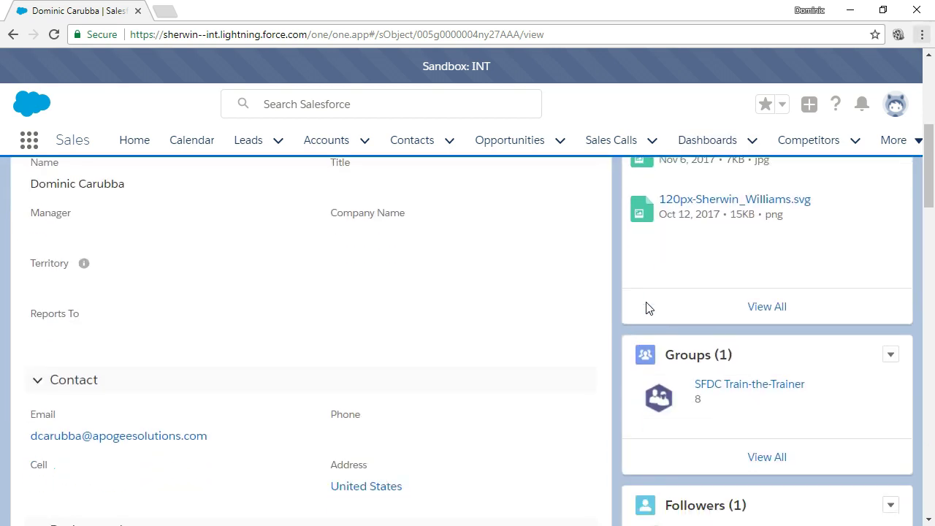
{"action": "scroll", "coordinate": [645, 302], "scroll_direction": "down", "scroll_amount": 1}
{"action": "scroll", "coordinate": [646, 302], "scroll_direction": "down", "scroll_amount": 2}
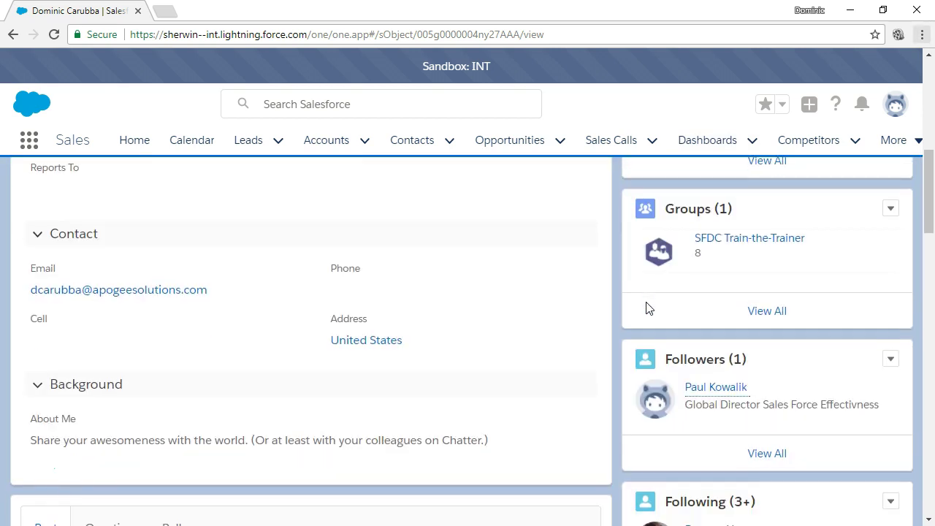
{"action": "scroll", "coordinate": [645, 302], "scroll_direction": "down", "scroll_amount": 3}
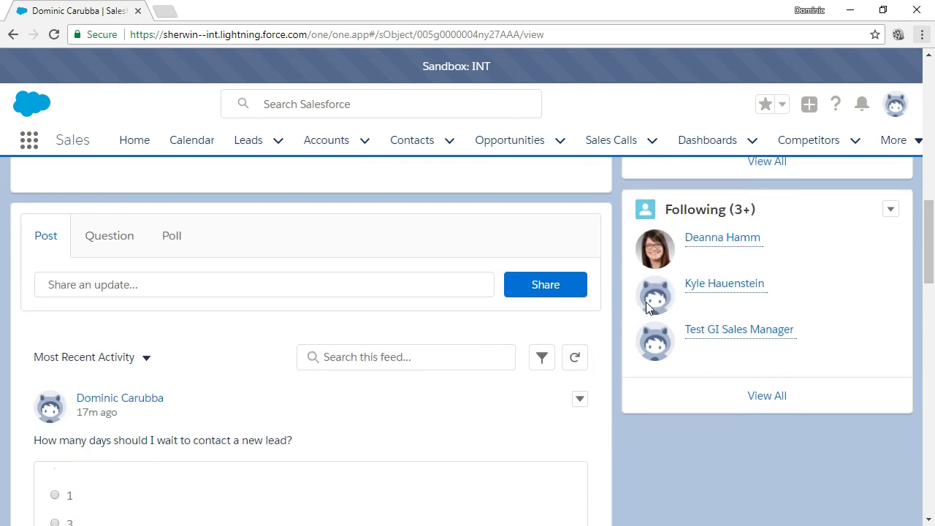
Step: Open Gas Monkey Garage Solutions from the Accounts recent records
{"action": "scroll", "coordinate": [646, 302], "scroll_direction": "up", "scroll_amount": 7}
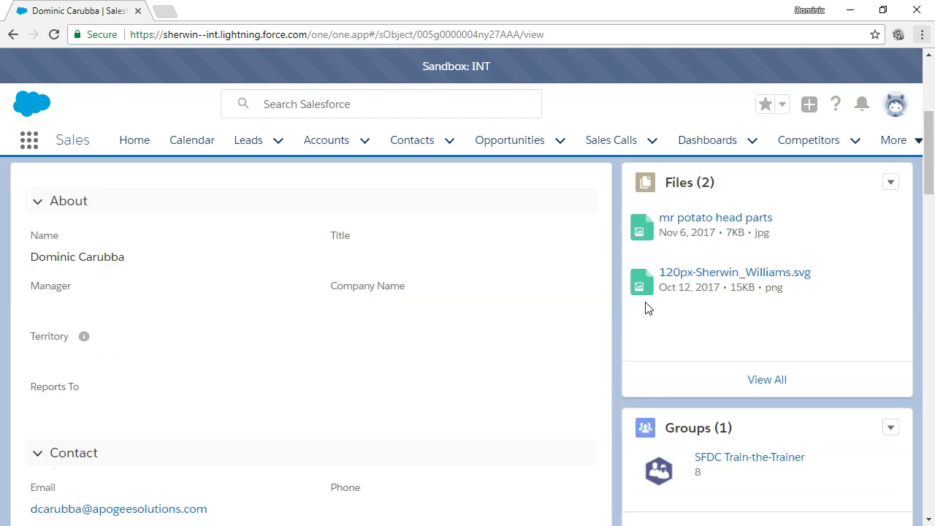
{"action": "scroll", "coordinate": [646, 308], "scroll_direction": "up", "scroll_amount": 1}
{"action": "left_click", "coordinate": [364, 140]}
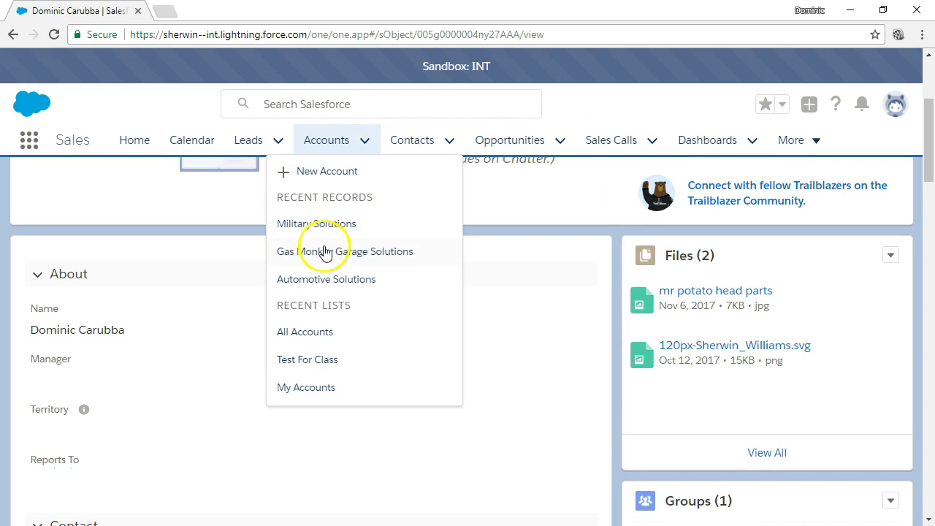
{"action": "left_click", "coordinate": [325, 252]}
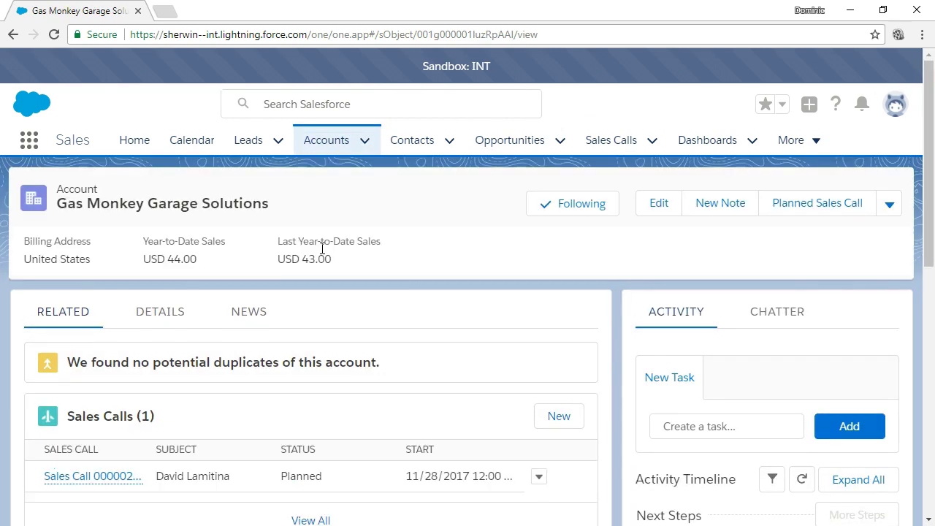
{"action": "left_click", "coordinate": [769, 312]}
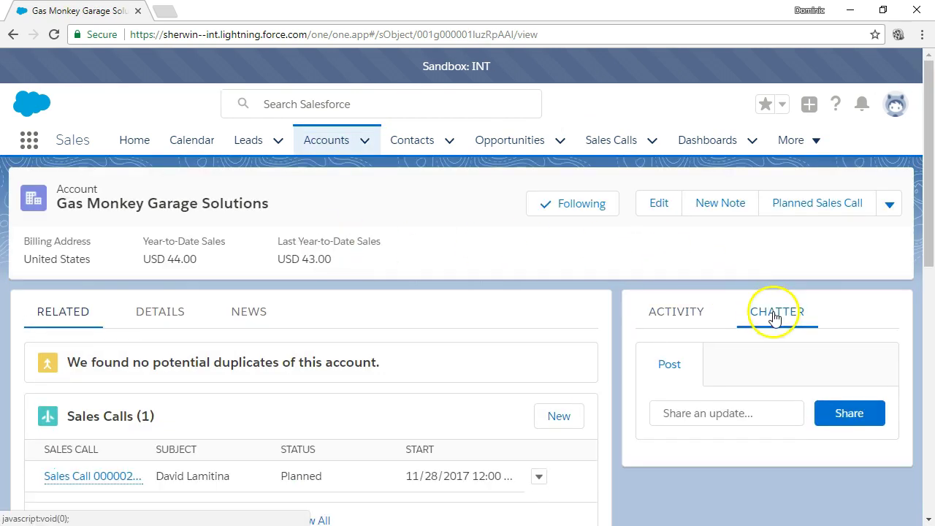
{"action": "scroll", "coordinate": [773, 325], "scroll_direction": "down", "scroll_amount": 3}
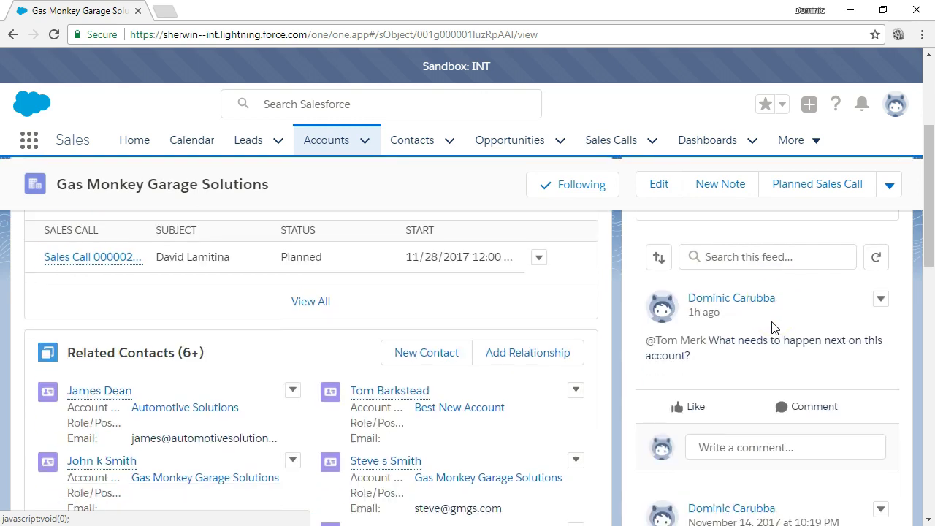
{"action": "scroll", "coordinate": [772, 325], "scroll_direction": "down", "scroll_amount": 4}
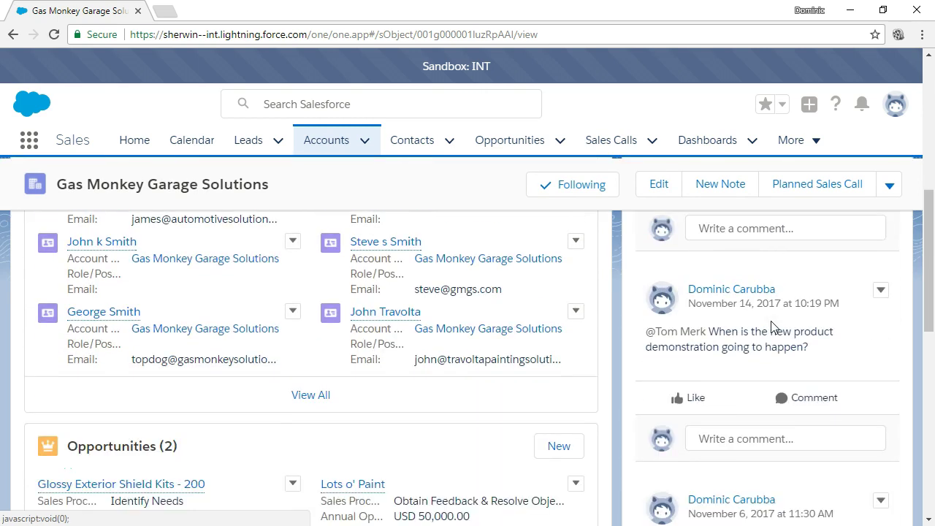
{"action": "scroll", "coordinate": [773, 325], "scroll_direction": "down", "scroll_amount": 4}
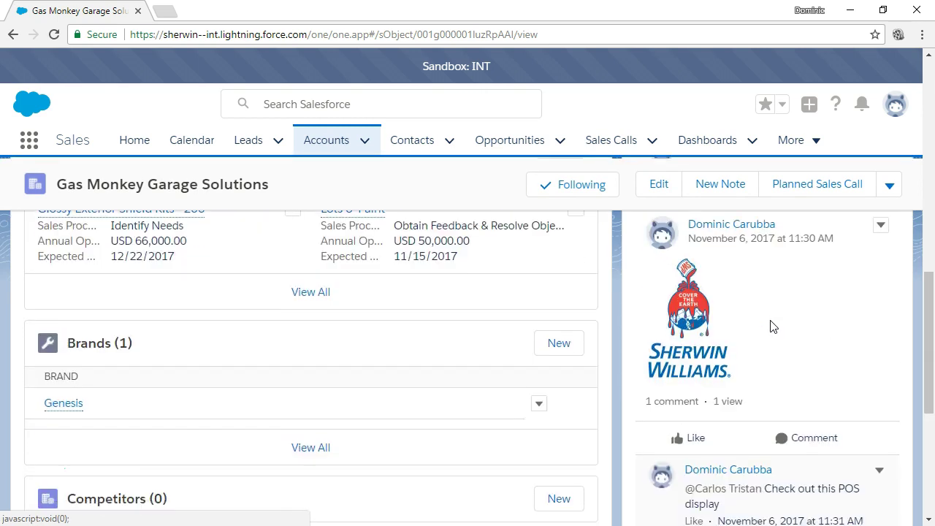
{"action": "scroll", "coordinate": [773, 327], "scroll_direction": "down", "scroll_amount": 3}
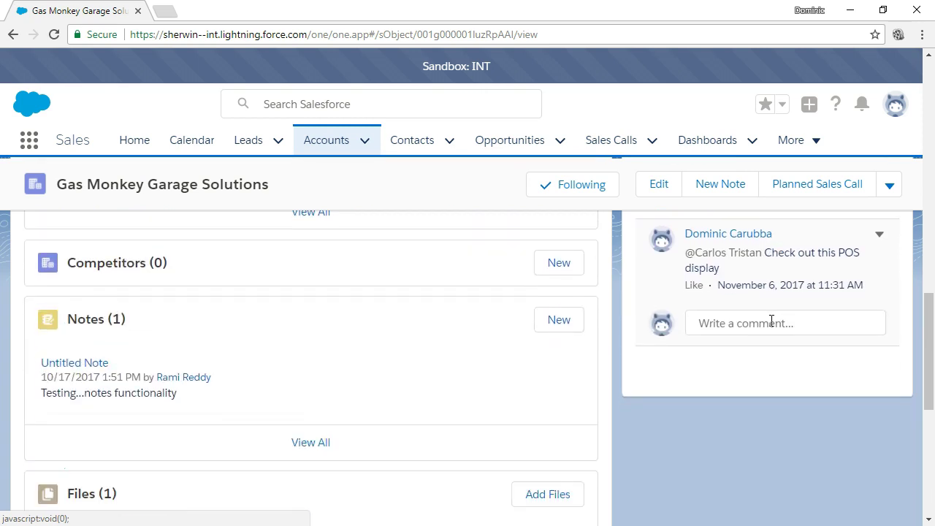
{"action": "scroll", "coordinate": [771, 320], "scroll_direction": "up", "scroll_amount": 3}
{"action": "scroll", "coordinate": [771, 321], "scroll_direction": "up", "scroll_amount": 7}
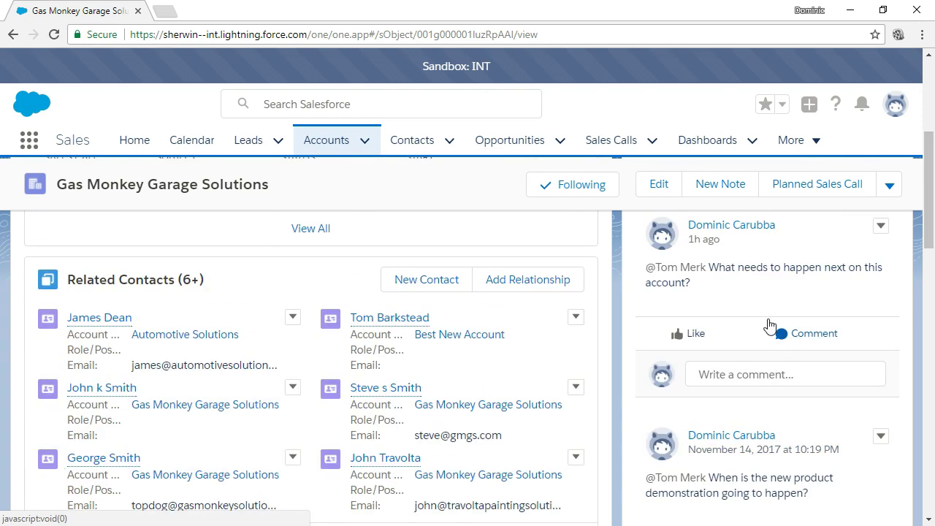
{"action": "scroll", "coordinate": [771, 326], "scroll_direction": "up", "scroll_amount": 5}
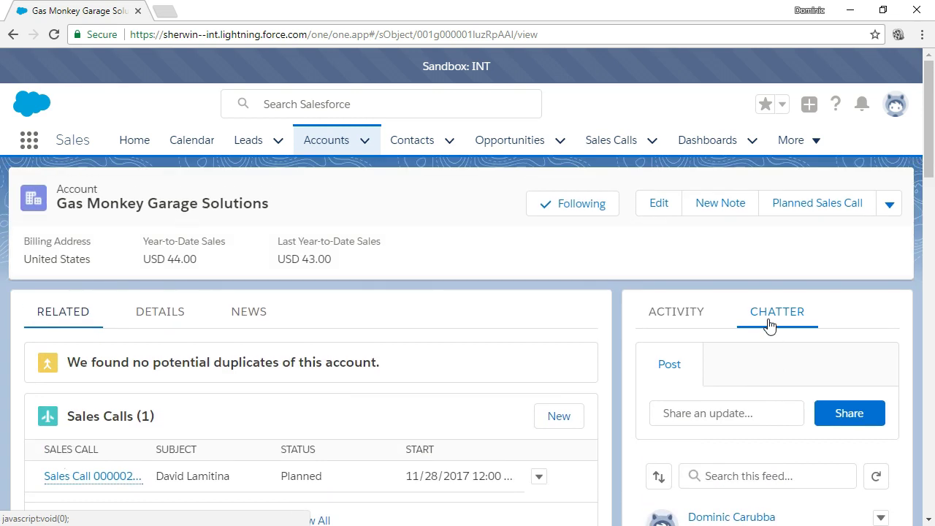
{"action": "scroll", "coordinate": [770, 327], "scroll_direction": "down", "scroll_amount": 1}
{"action": "scroll", "coordinate": [770, 327], "scroll_direction": "down", "scroll_amount": 3}
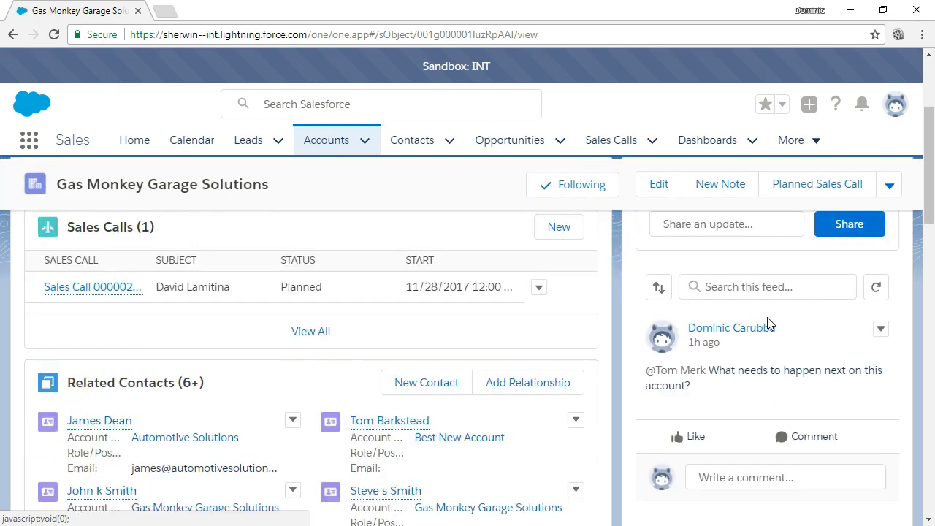
{"action": "scroll", "coordinate": [769, 323], "scroll_direction": "up", "scroll_amount": 1}
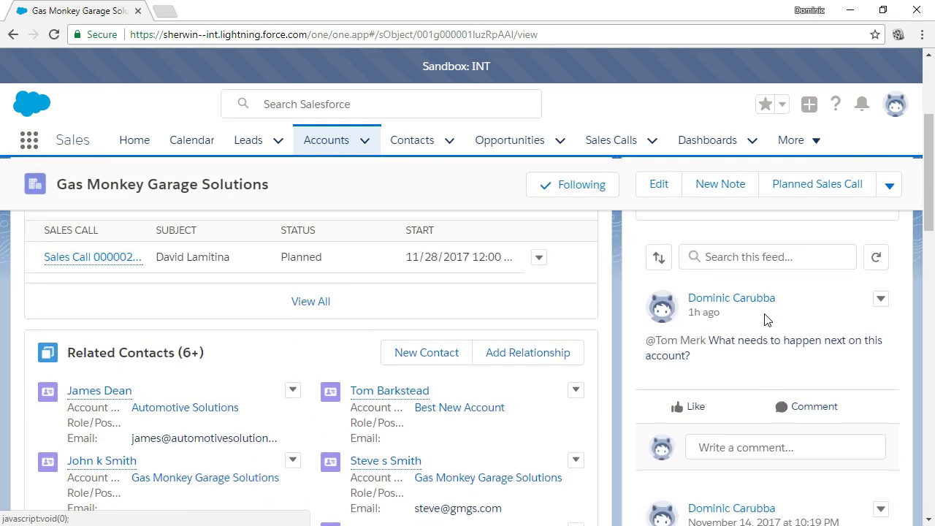
{"action": "scroll", "coordinate": [759, 324], "scroll_direction": "up", "scroll_amount": 3}
{"action": "left_click", "coordinate": [685, 413]}
{"action": "scroll", "coordinate": [682, 417], "scroll_direction": "down", "scroll_amount": 5}
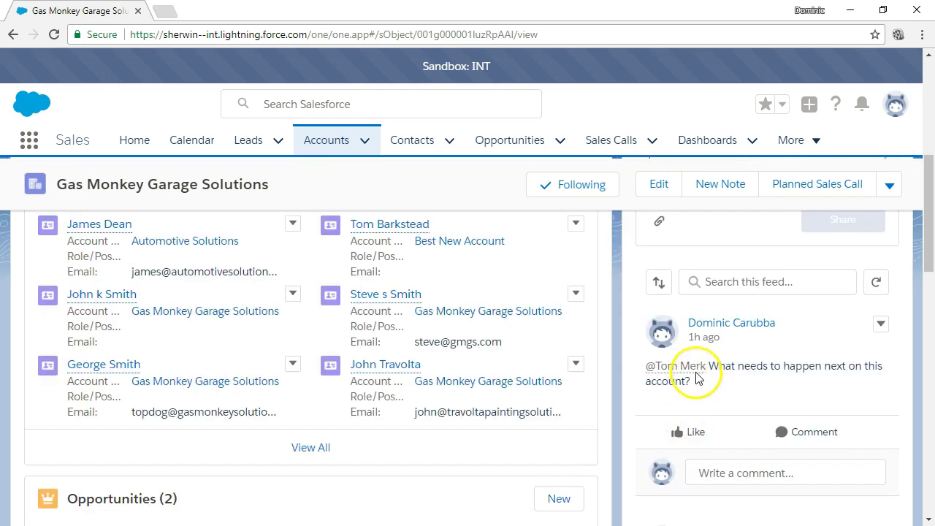
{"action": "scroll", "coordinate": [695, 324], "scroll_direction": "up", "scroll_amount": 2}
{"action": "left_click", "coordinate": [698, 329]}
{"action": "type", "text": "SFDC"}
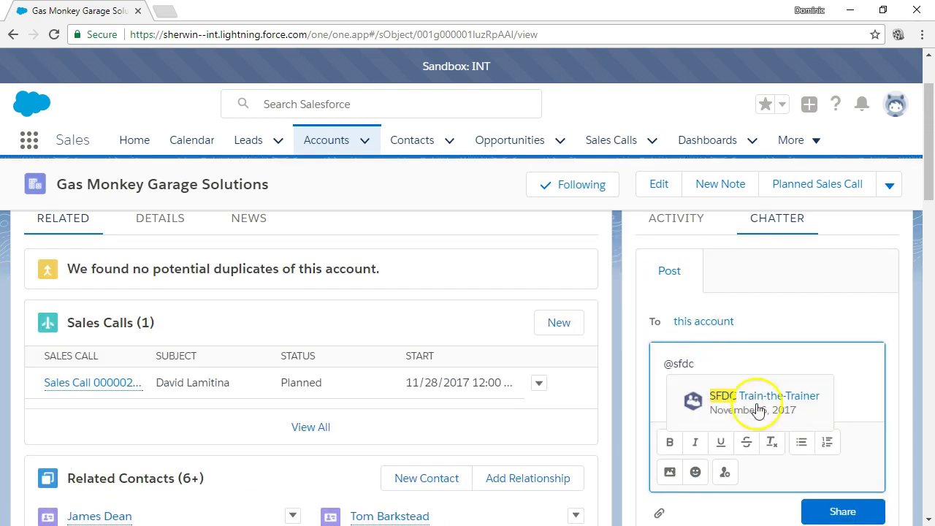
{"action": "left_click", "coordinate": [783, 390]}
{"action": "type", "text": "Look this record up on Dunn & Bradstreet."}
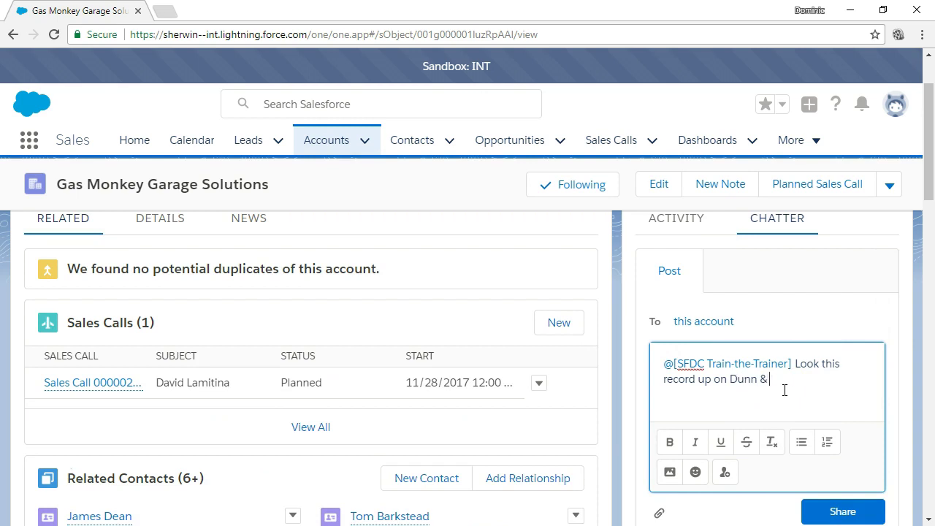
{"action": "left_click", "coordinate": [616, 402]}
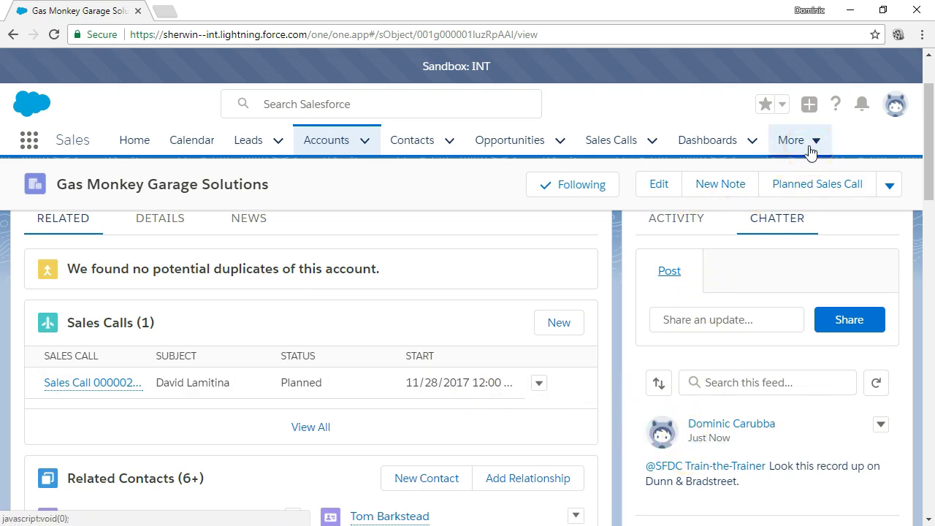
{"action": "left_click", "coordinate": [726, 468]}
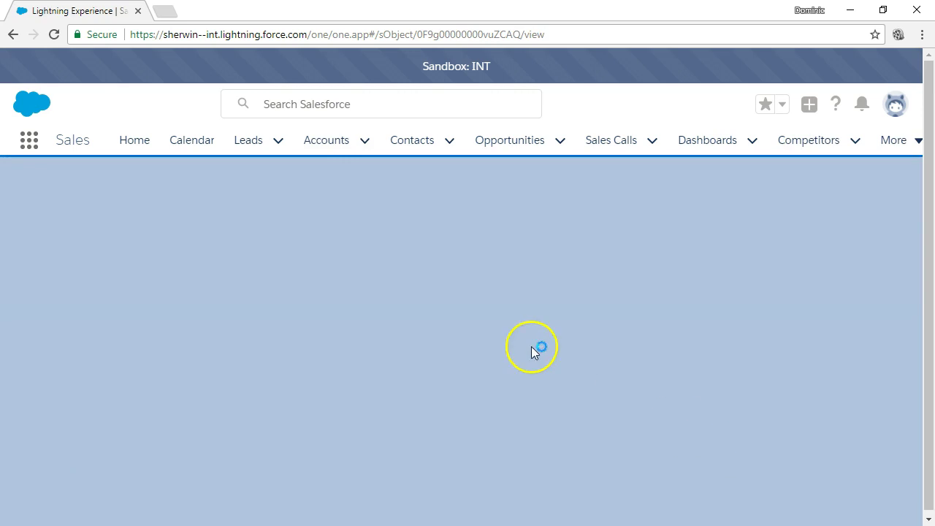
{"action": "scroll", "coordinate": [368, 371], "scroll_direction": "down", "scroll_amount": 4}
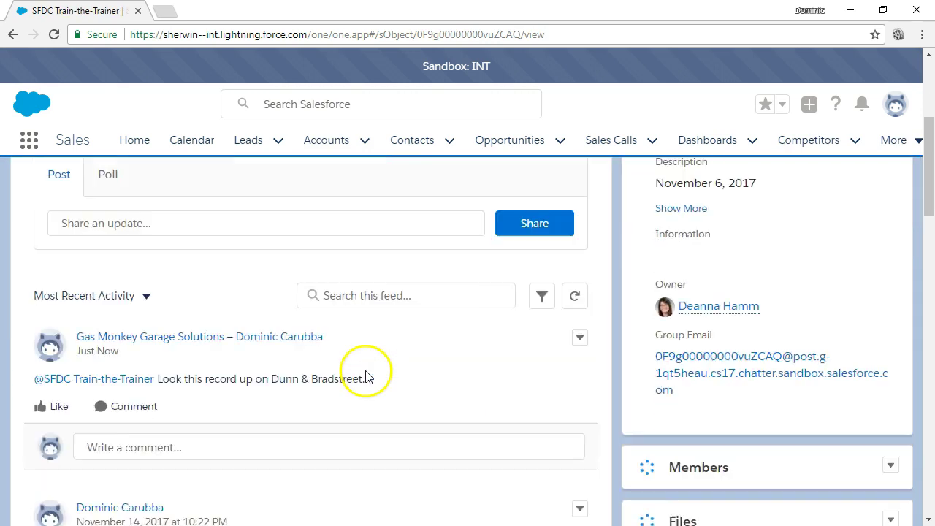
{"action": "left_click_drag", "start_coordinate": [212, 358], "coordinate": [373, 372]}
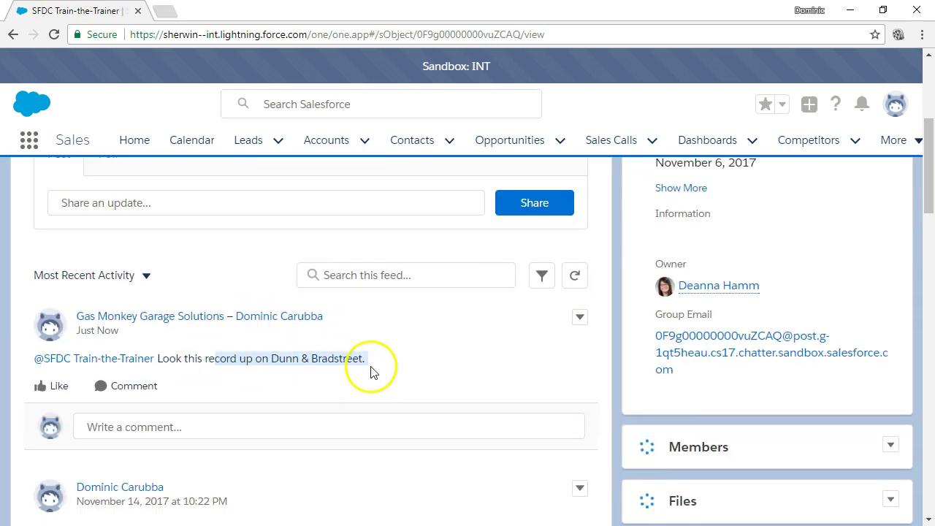
{"action": "scroll", "coordinate": [371, 372], "scroll_direction": "up", "scroll_amount": 2}
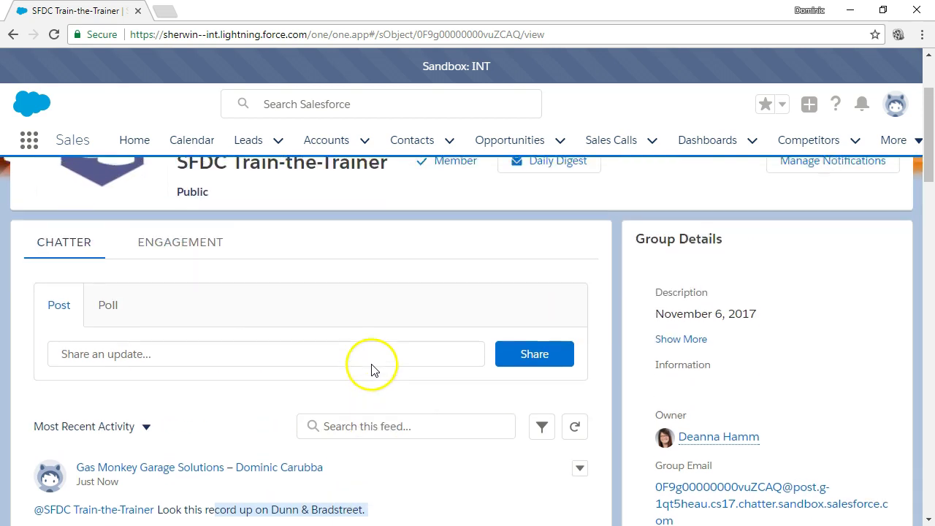
{"action": "scroll", "coordinate": [371, 369], "scroll_direction": "up", "scroll_amount": 1}
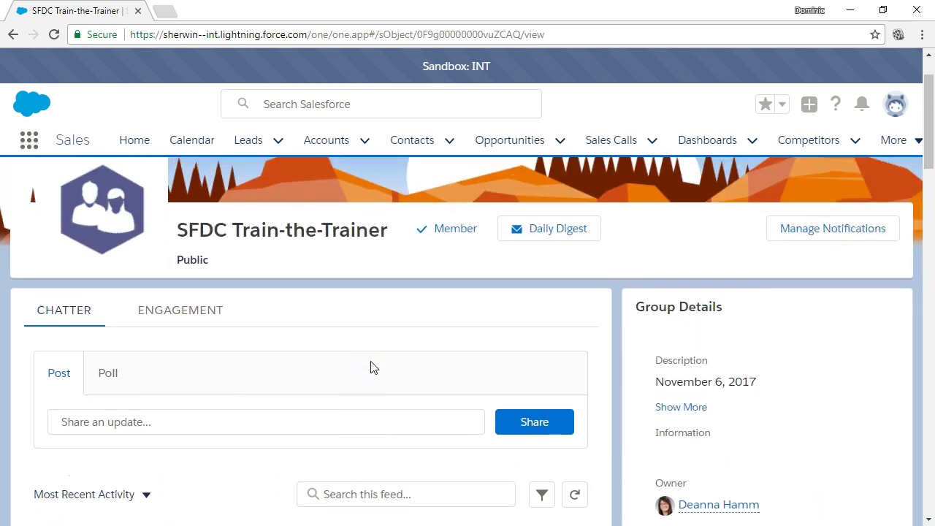
{"action": "scroll", "coordinate": [372, 368], "scroll_direction": "up", "scroll_amount": 1}
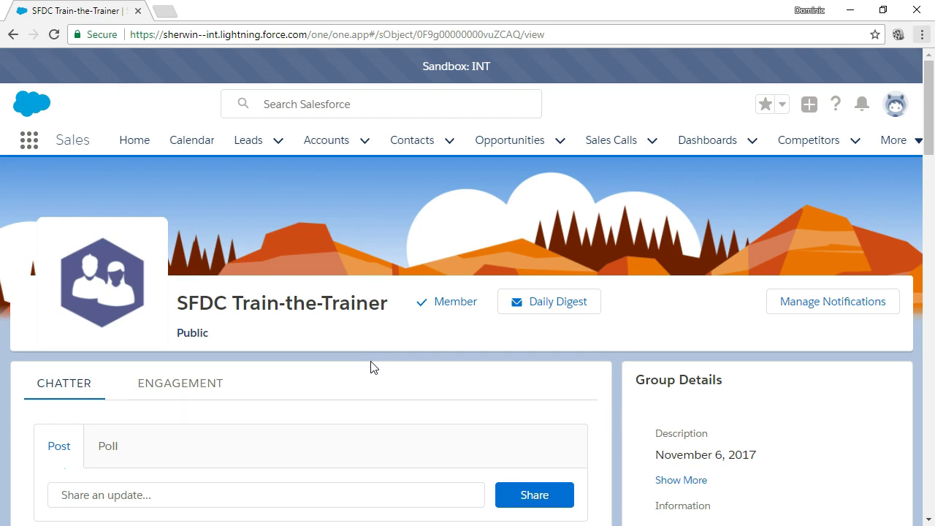
{"action": "scroll", "coordinate": [371, 368], "scroll_direction": "down", "scroll_amount": 2}
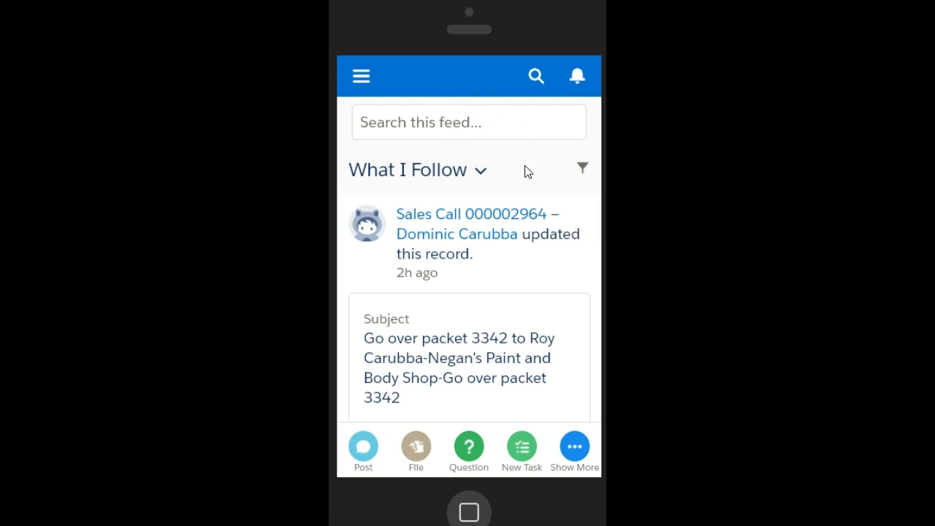
{"action": "scroll", "coordinate": [528, 172], "scroll_direction": "down", "scroll_amount": 10}
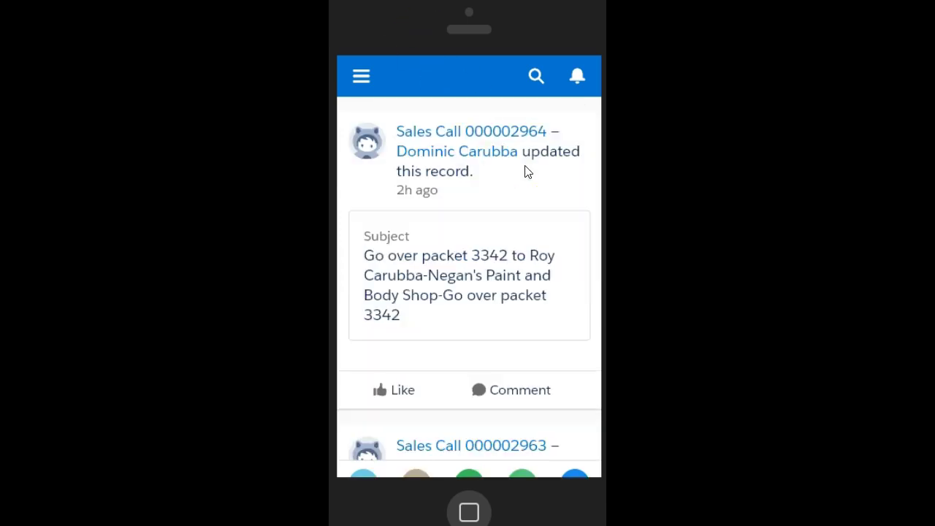
{"action": "scroll", "coordinate": [528, 172], "scroll_direction": "up", "scroll_amount": 10}
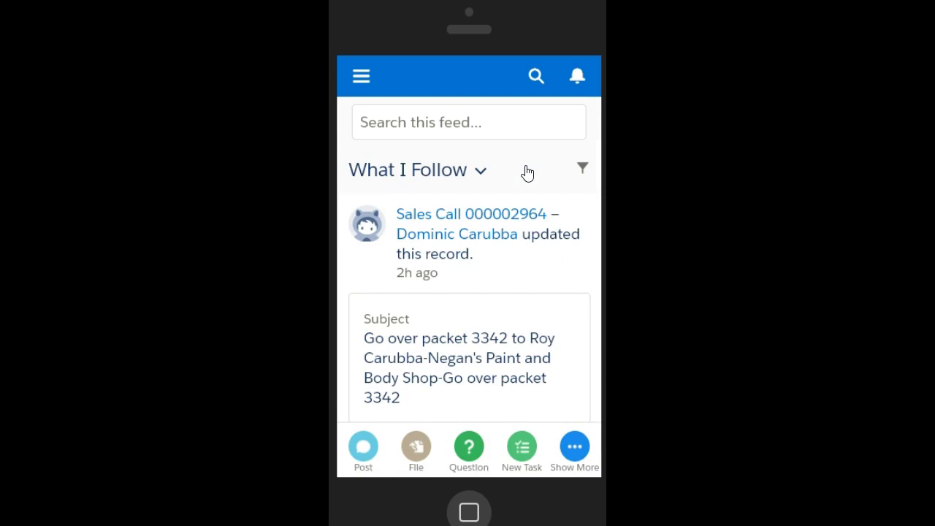
Step: From the navigation menu's Recent Accounts, open Gas Monkey Garage Solutions
{"action": "left_click", "coordinate": [352, 79]}
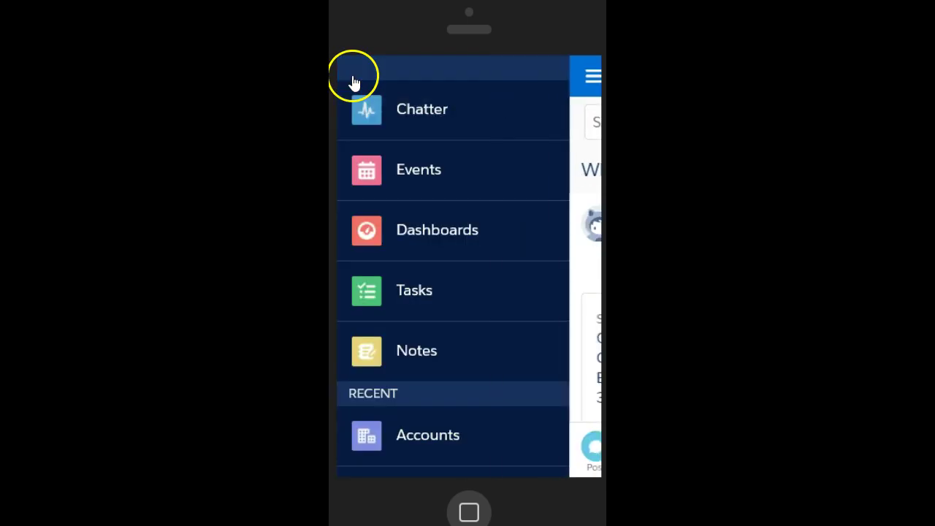
{"action": "scroll", "coordinate": [471, 152], "scroll_direction": "down", "scroll_amount": 5}
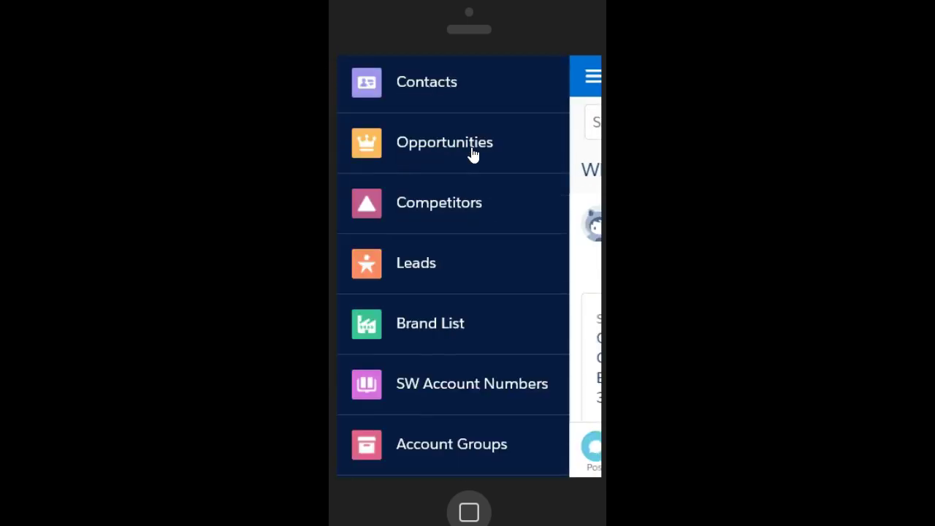
{"action": "scroll", "coordinate": [472, 153], "scroll_direction": "up", "scroll_amount": 1}
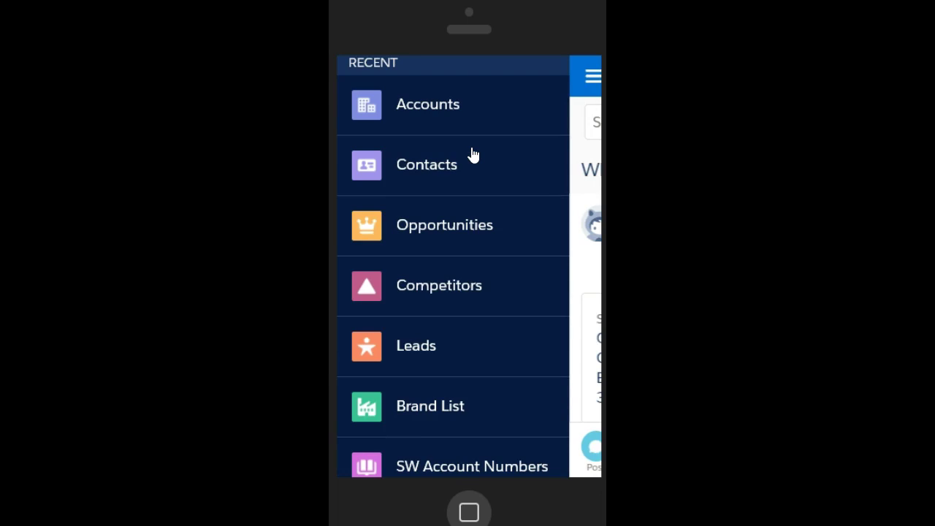
{"action": "left_click", "coordinate": [438, 108]}
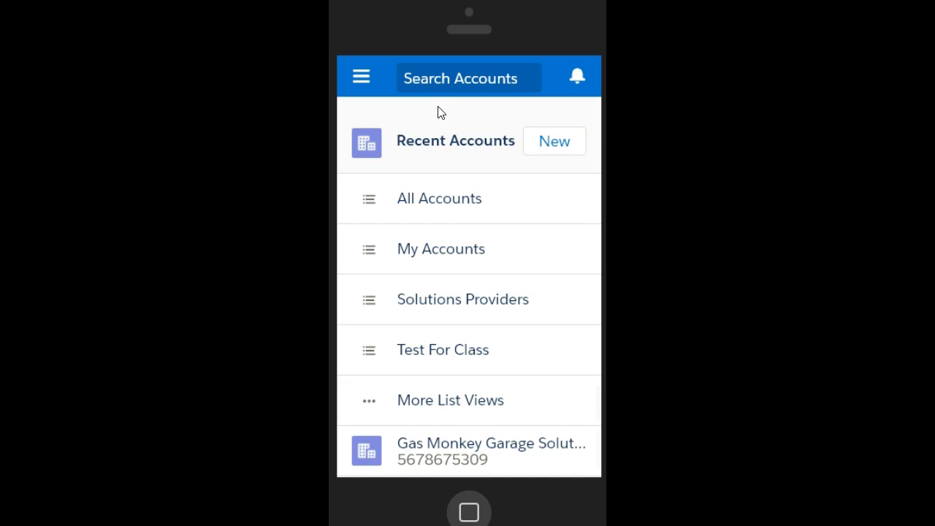
{"action": "left_click", "coordinate": [442, 117]}
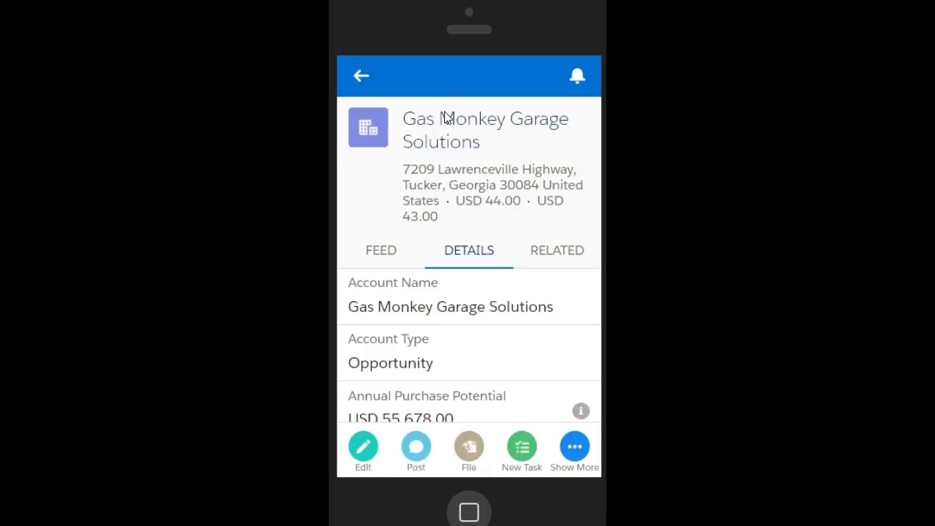
Step: Show the Gas Monkey Garage Solutions account's Feed on mobile and scroll through its Chatter posts
{"action": "left_click", "coordinate": [388, 259]}
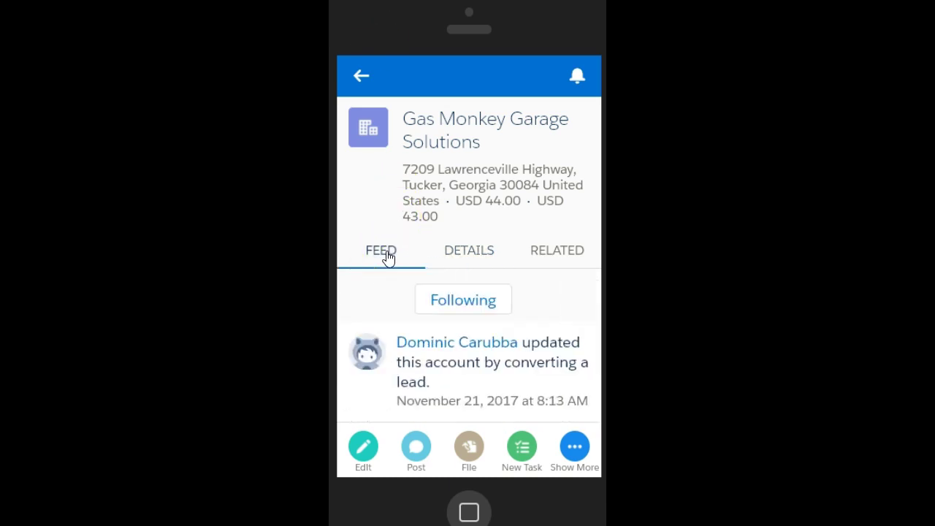
{"action": "scroll", "coordinate": [388, 271], "scroll_direction": "down", "scroll_amount": 4}
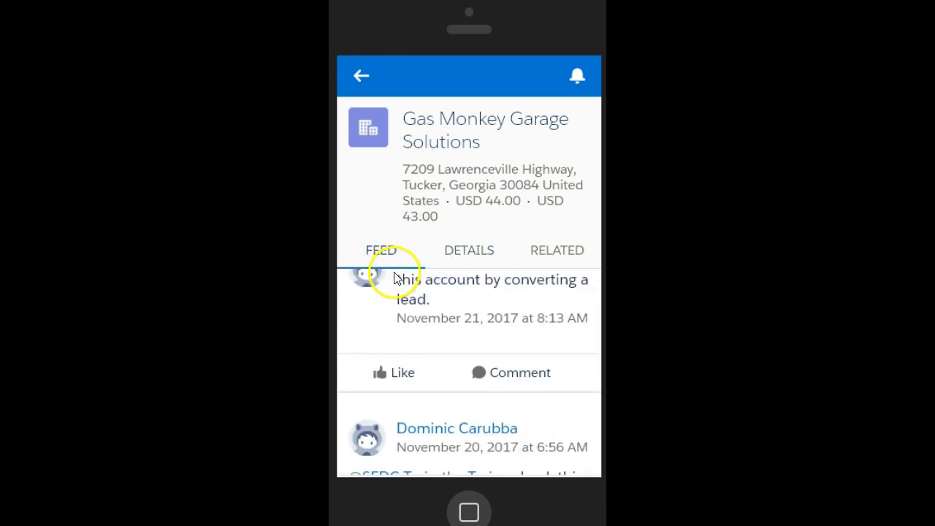
{"action": "scroll", "coordinate": [420, 316], "scroll_direction": "up", "scroll_amount": 2}
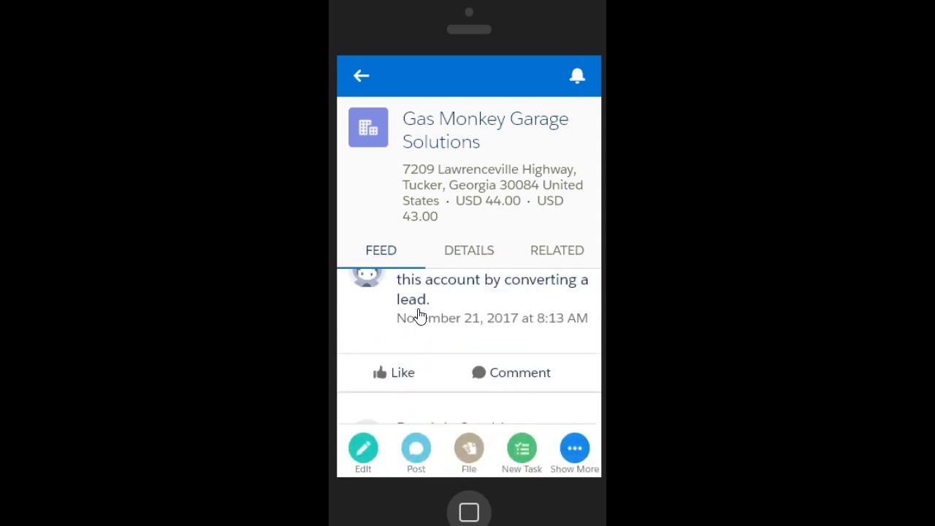
{"action": "scroll", "coordinate": [420, 316], "scroll_direction": "down", "scroll_amount": 4}
{"action": "scroll", "coordinate": [420, 315], "scroll_direction": "down", "scroll_amount": 3}
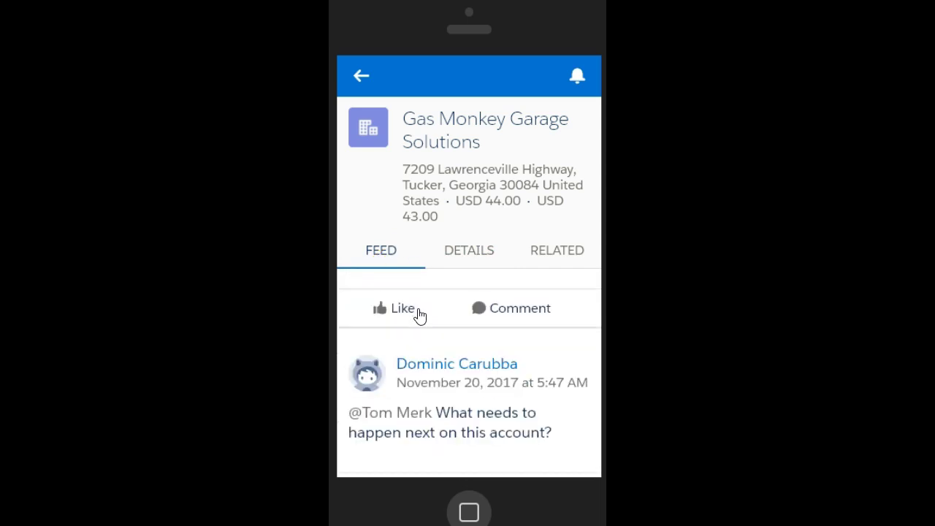
{"action": "scroll", "coordinate": [420, 315], "scroll_direction": "up", "scroll_amount": 5}
{"action": "scroll", "coordinate": [420, 315], "scroll_direction": "up", "scroll_amount": 2}
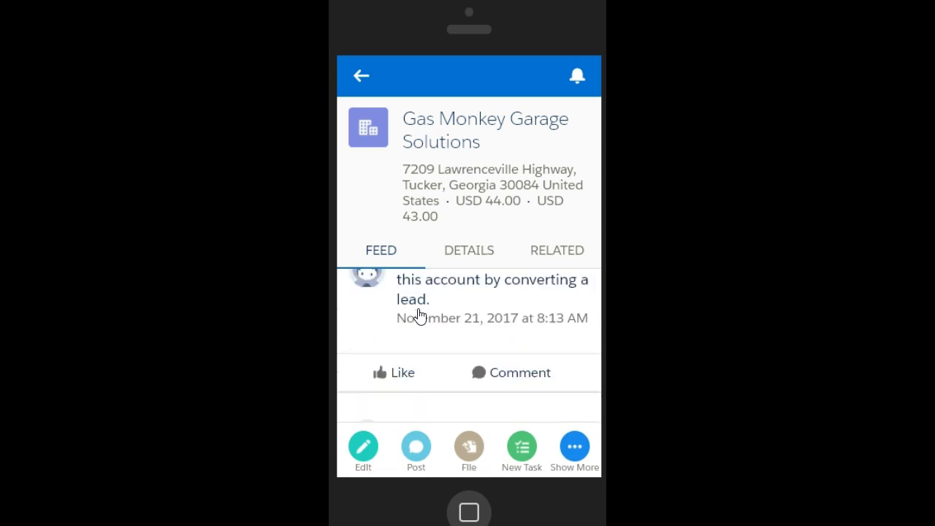
{"action": "scroll", "coordinate": [420, 316], "scroll_direction": "up", "scroll_amount": 2}
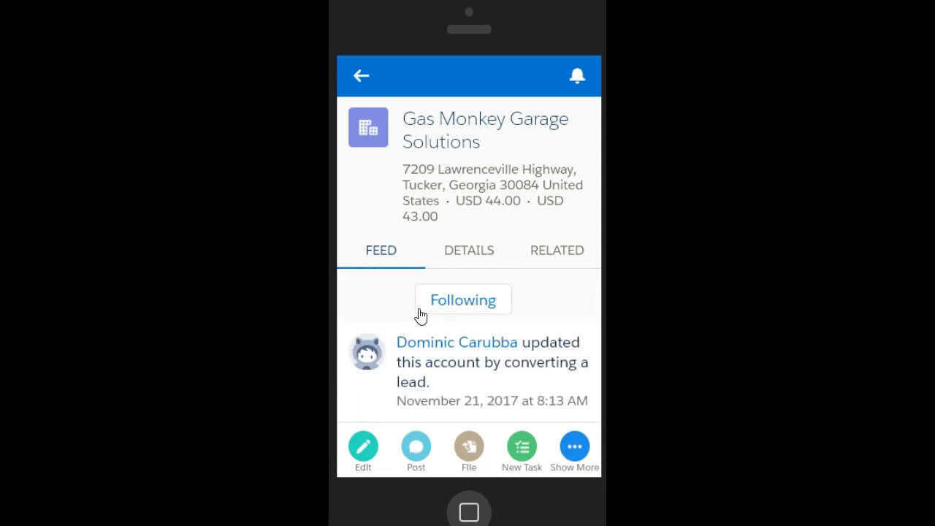